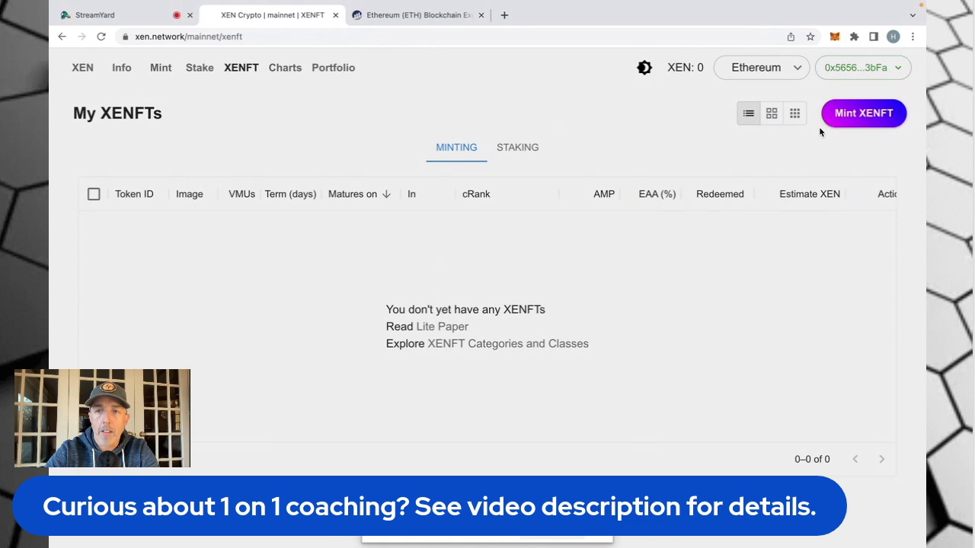
pyautogui.click(872, 112)
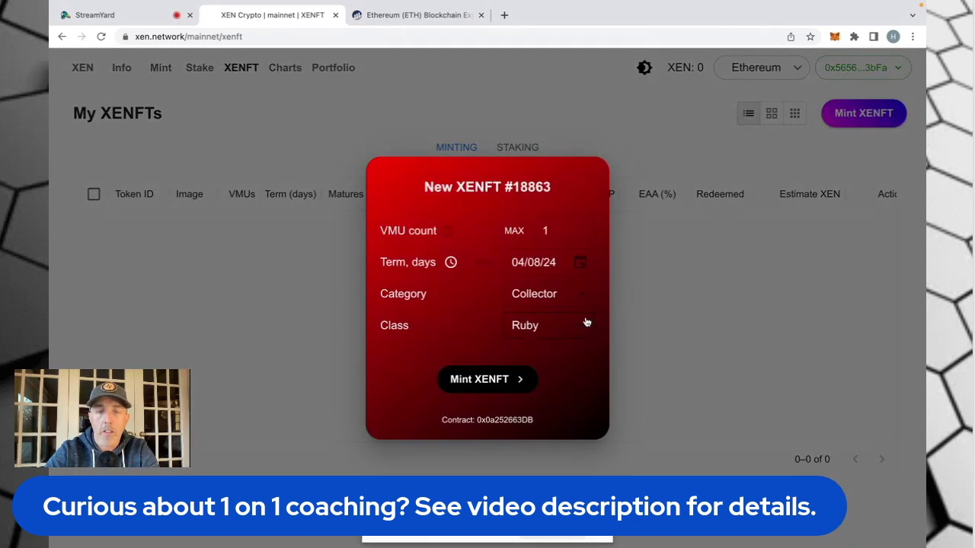
pyautogui.click(479, 380)
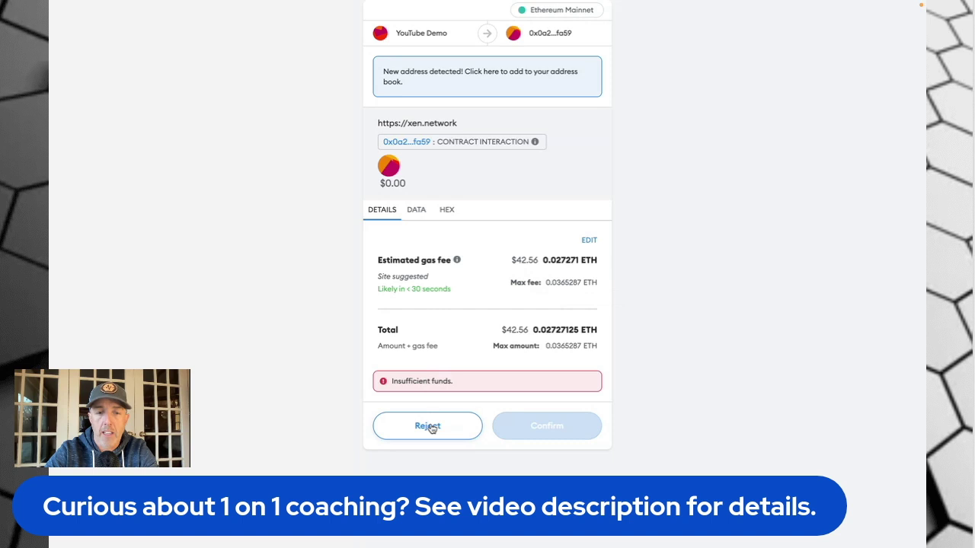
pyautogui.click(429, 426)
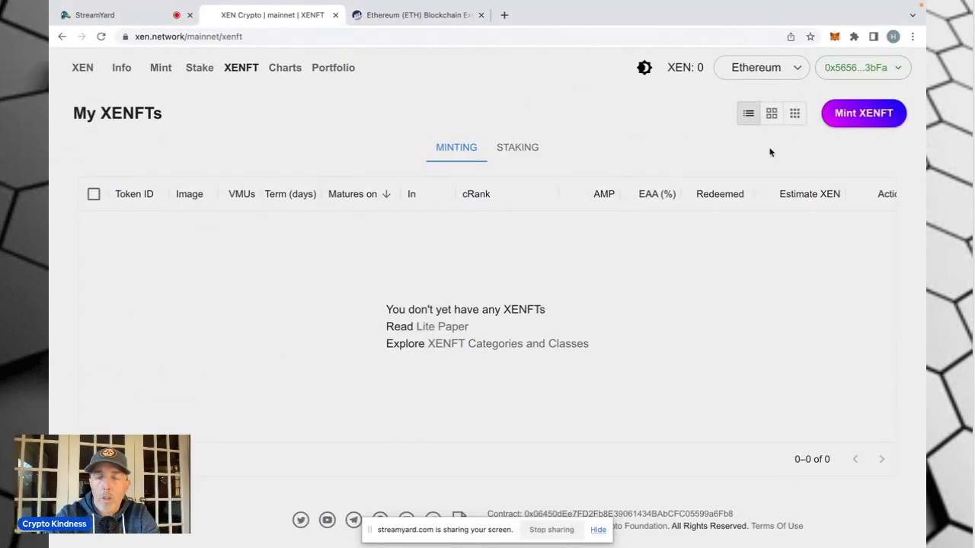
# - Turn on Advanced gas controls in MetaMask's Advanced settings
pyautogui.click(834, 37)
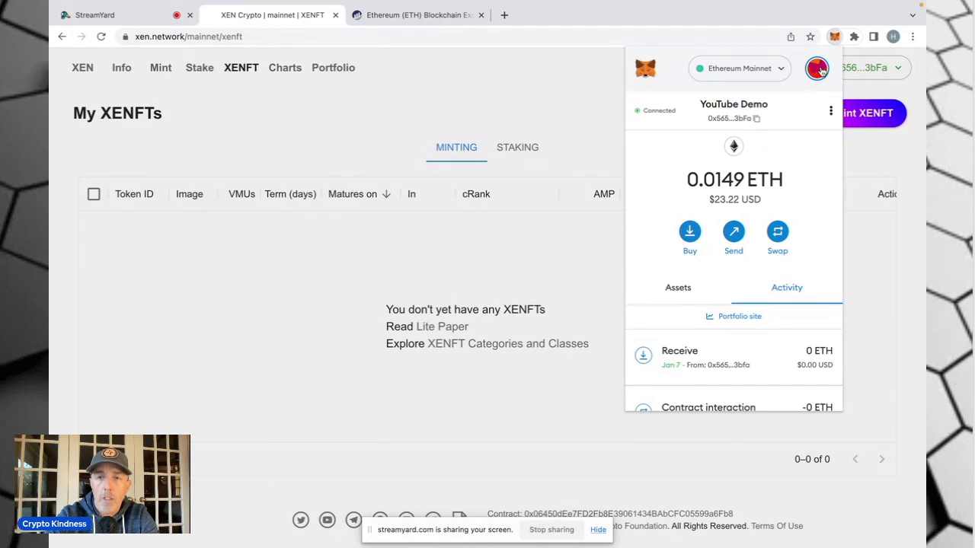
pyautogui.click(817, 70)
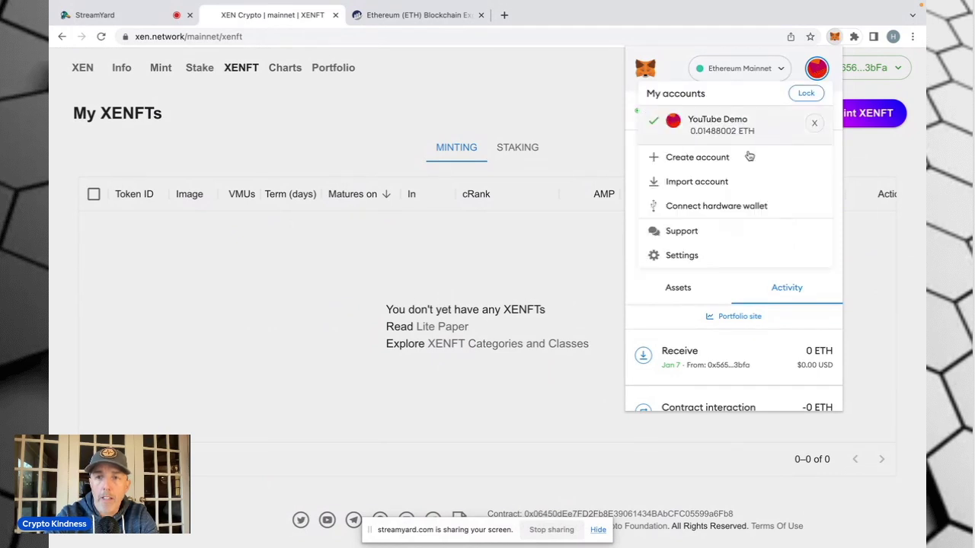
pyautogui.click(695, 254)
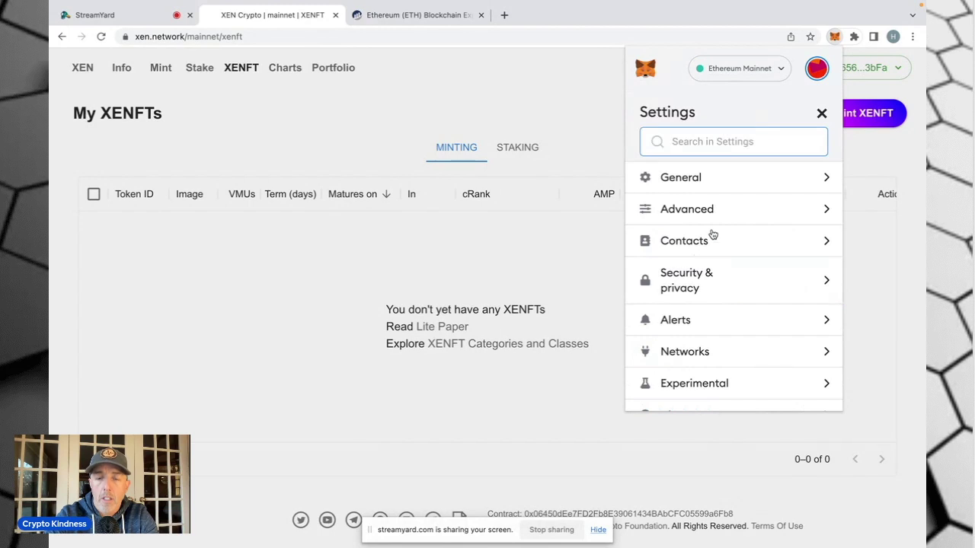
pyautogui.click(746, 213)
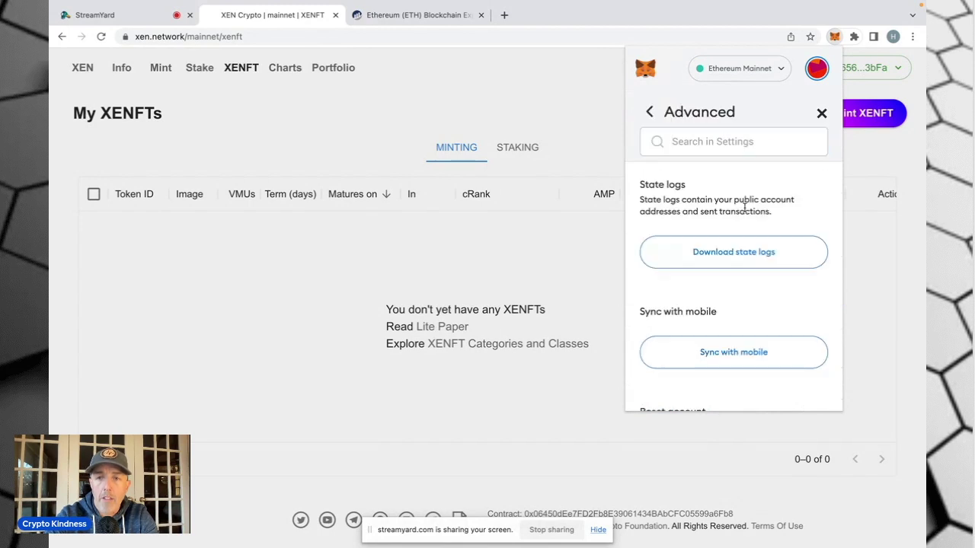
pyautogui.scroll(-5, 738, 302)
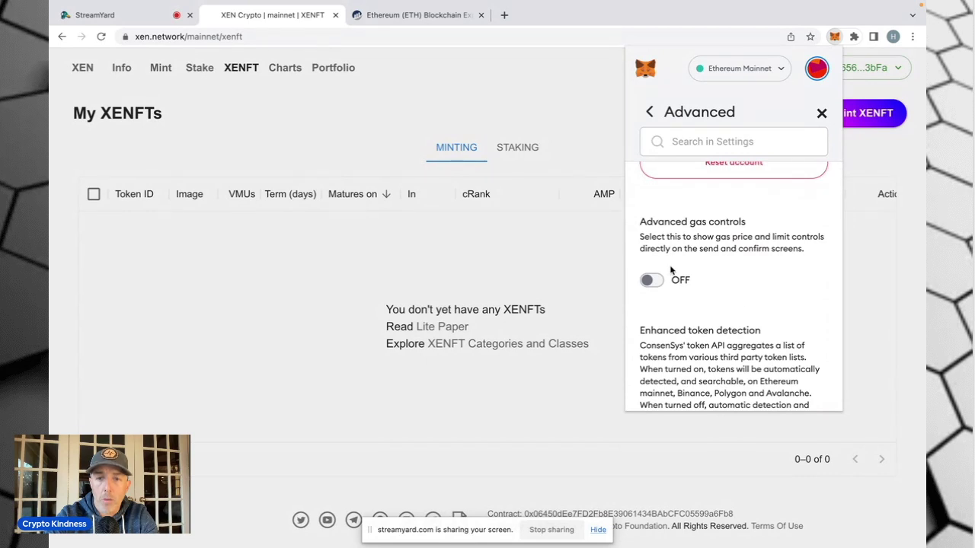
pyautogui.click(658, 283)
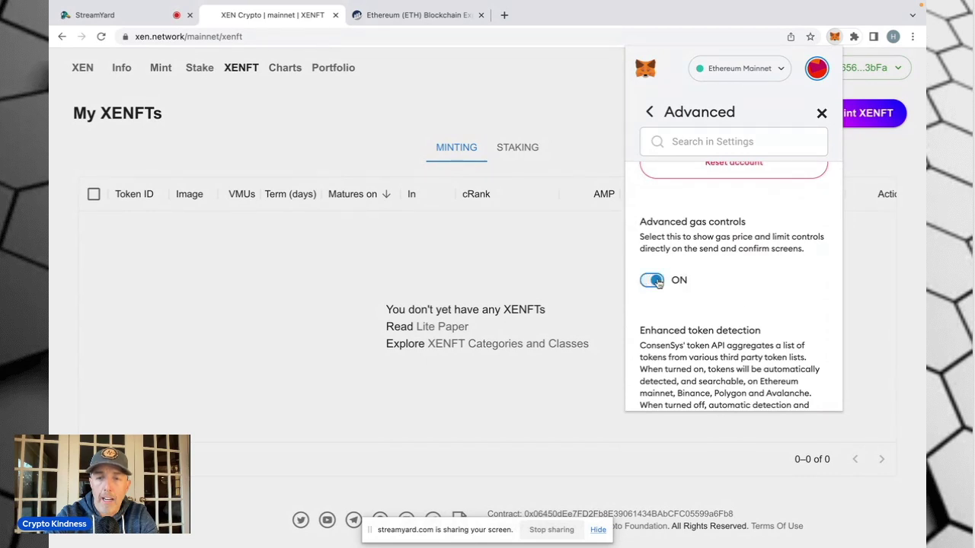
# - Close MetaMask's settings and reopen the New XENFT #18863 mint form
pyautogui.click(821, 113)
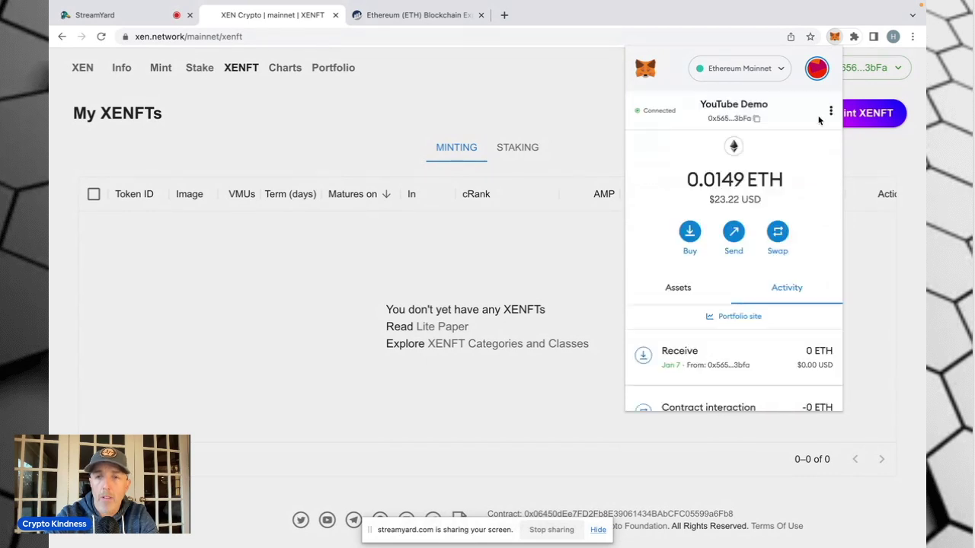
pyautogui.click(860, 158)
pyautogui.click(867, 114)
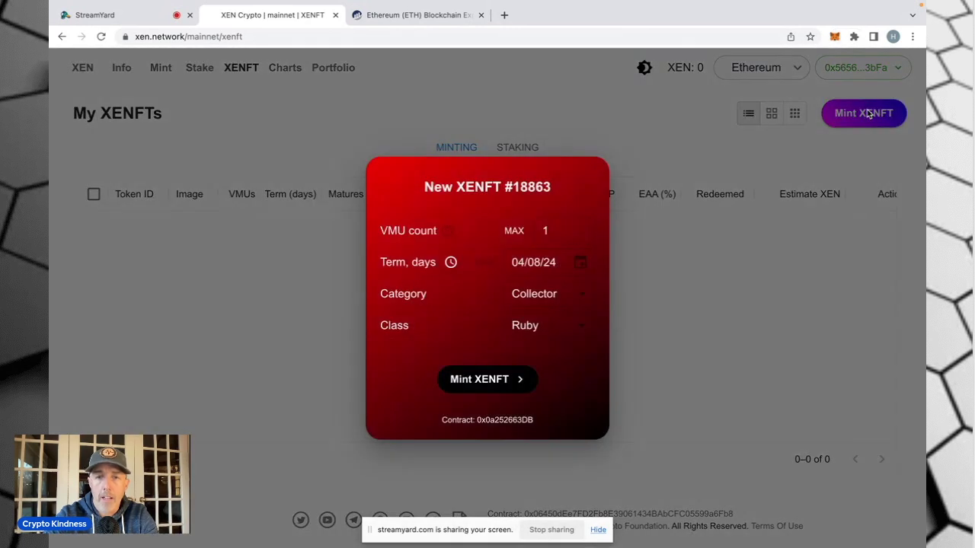
# - Resubmit the XENFT mint and lower MetaMask's max fee to 13 gwei
pyautogui.click(512, 373)
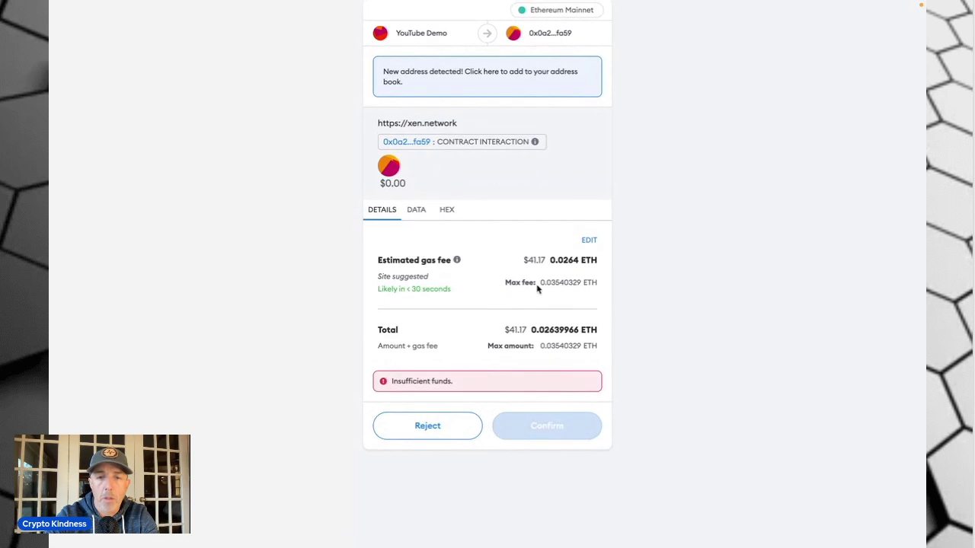
pyautogui.click(590, 242)
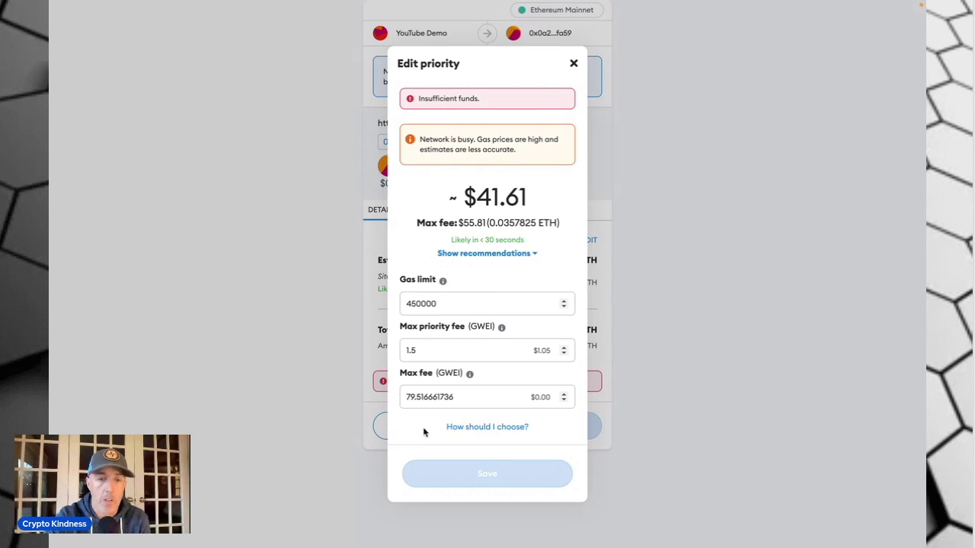
pyautogui.moveTo(412, 397)
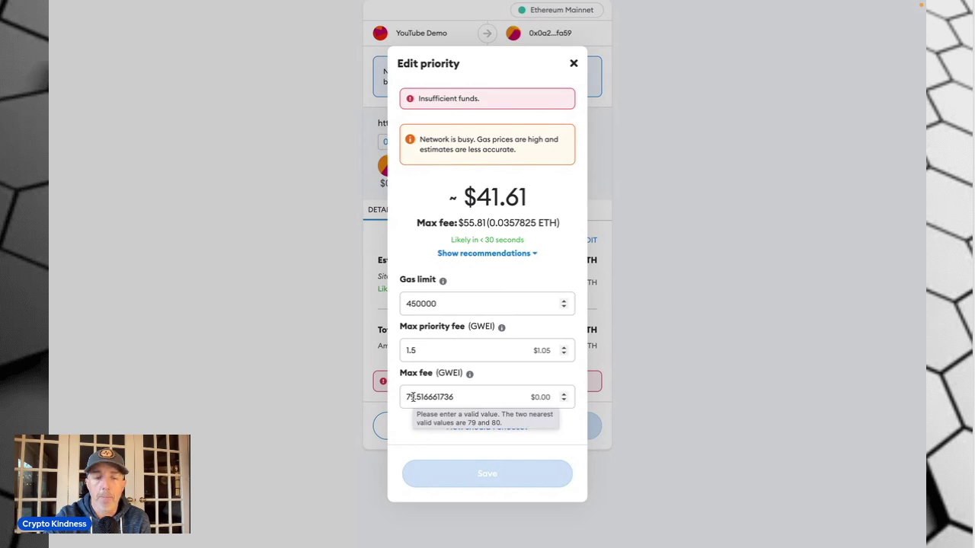
pyautogui.click(471, 397)
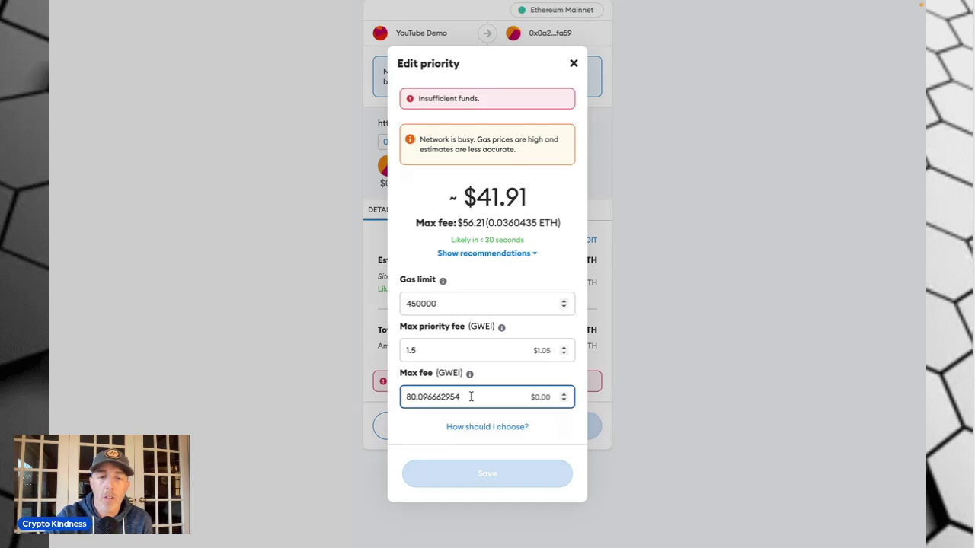
pyautogui.press('BackSpace')
pyautogui.press('BackSpace')
pyautogui.press('BackSpace')
pyautogui.press('BackSpace')
pyautogui.press('BackSpace')
pyautogui.press('BackSpace')
pyautogui.press('BackSpace')
pyautogui.press('BackSpace')
pyautogui.press('BackSpace')
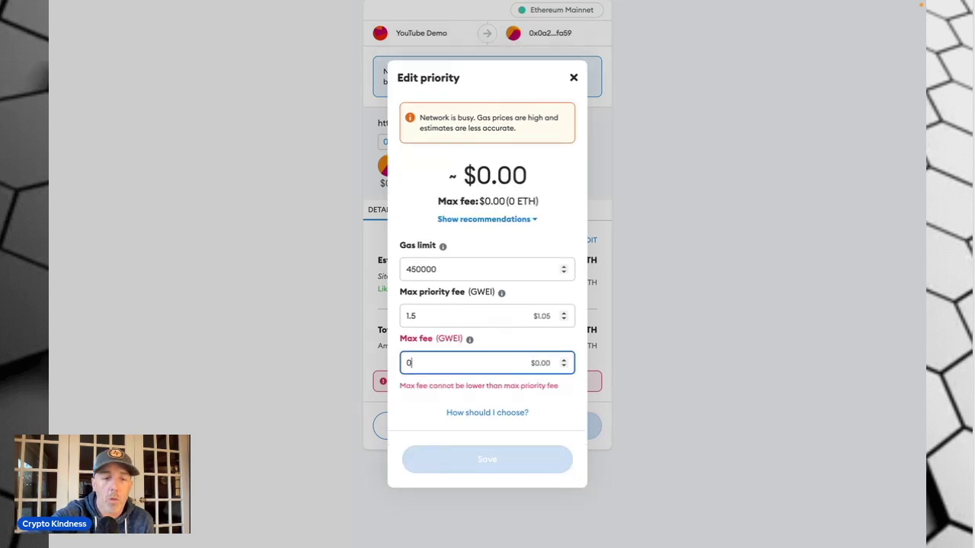
pyautogui.write('13')
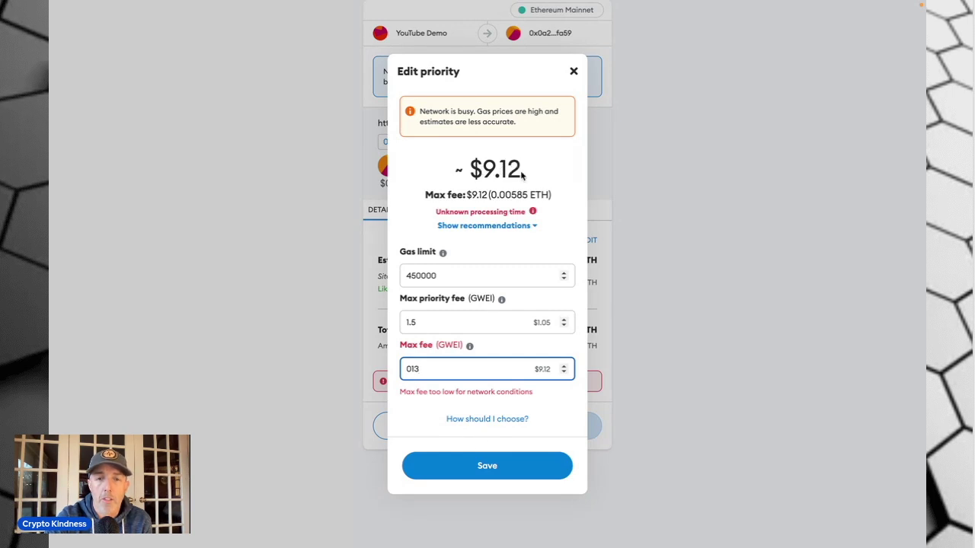
pyautogui.click(492, 468)
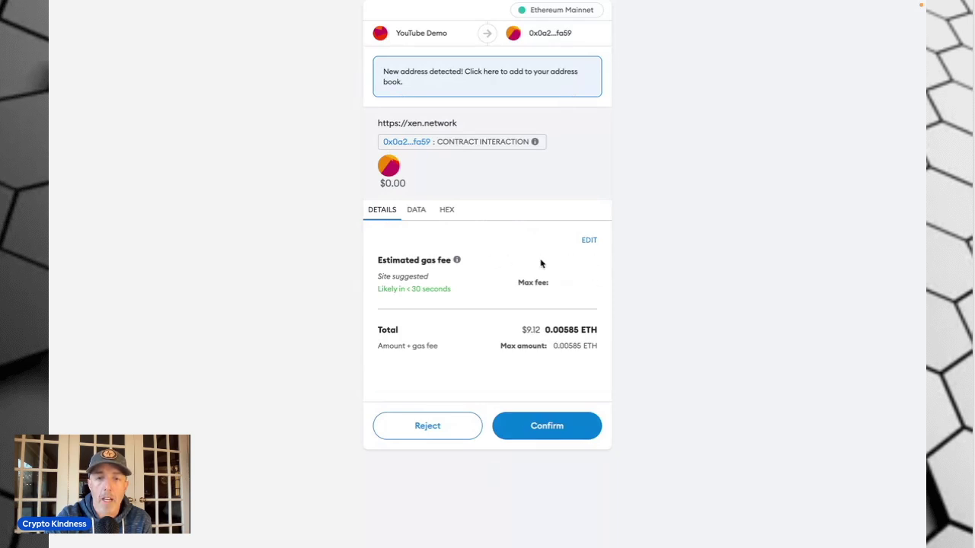
# - Confirm the mint transaction in MetaMask so XENFT #18863 starts minting
pyautogui.click(550, 427)
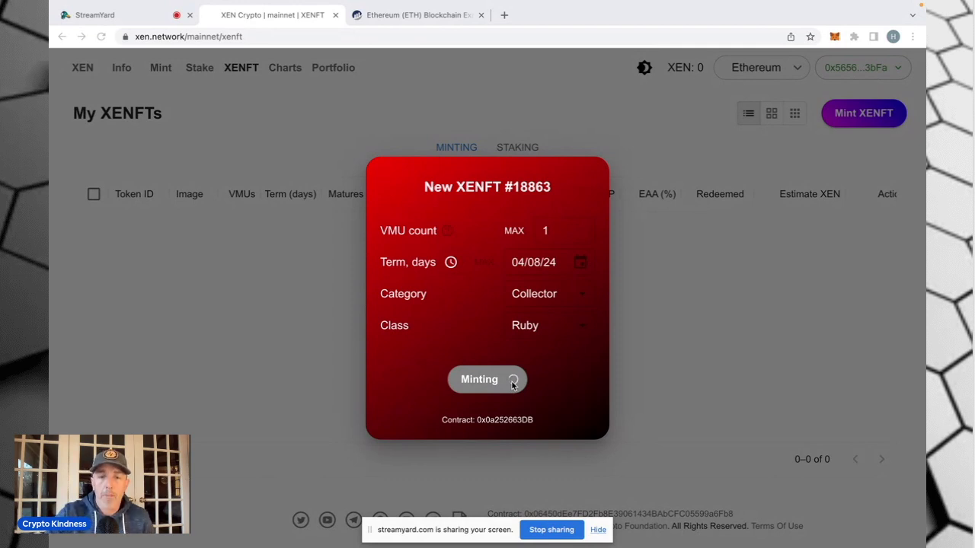
# - Show Historical Gas Oracle Prices on Etherscan's Gas Tracker
pyautogui.click(447, 16)
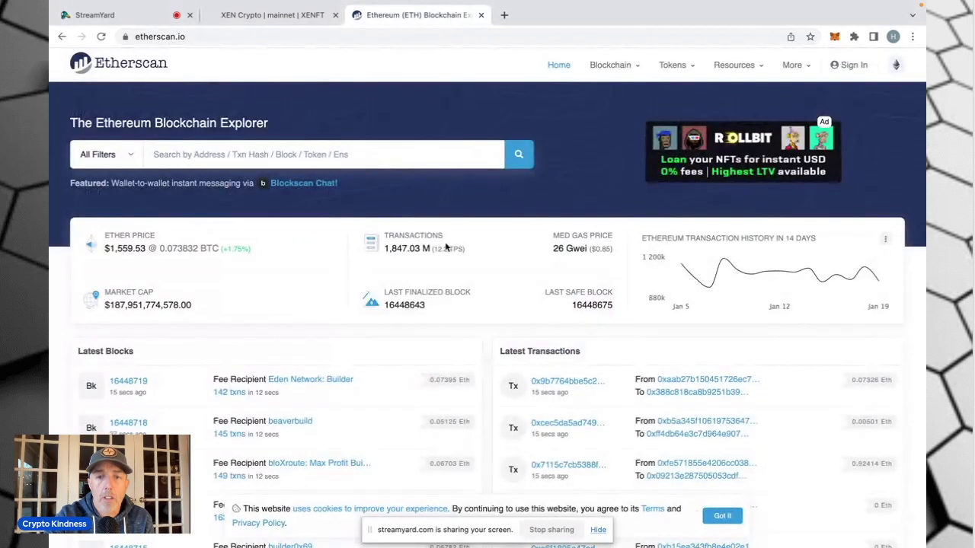
pyautogui.click(578, 252)
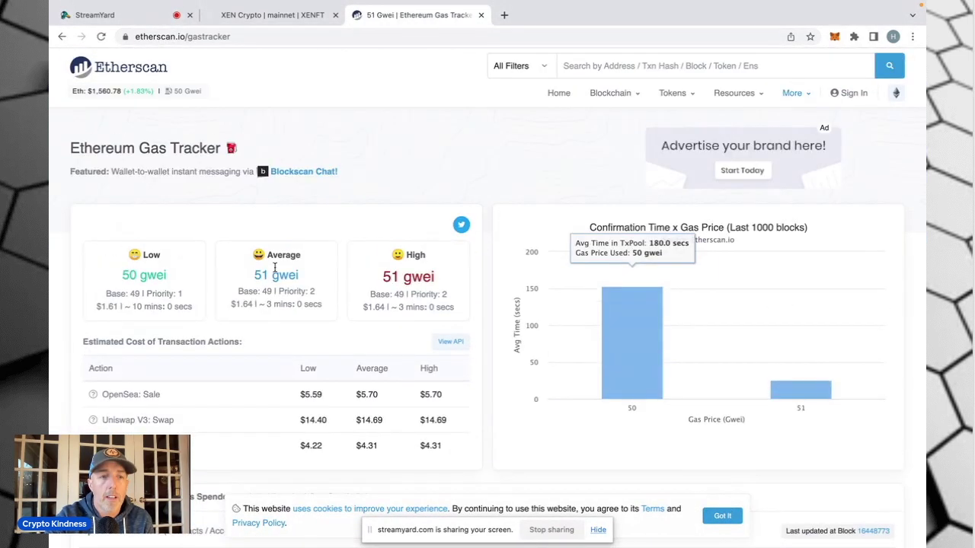
pyautogui.scroll(-5, 276, 326)
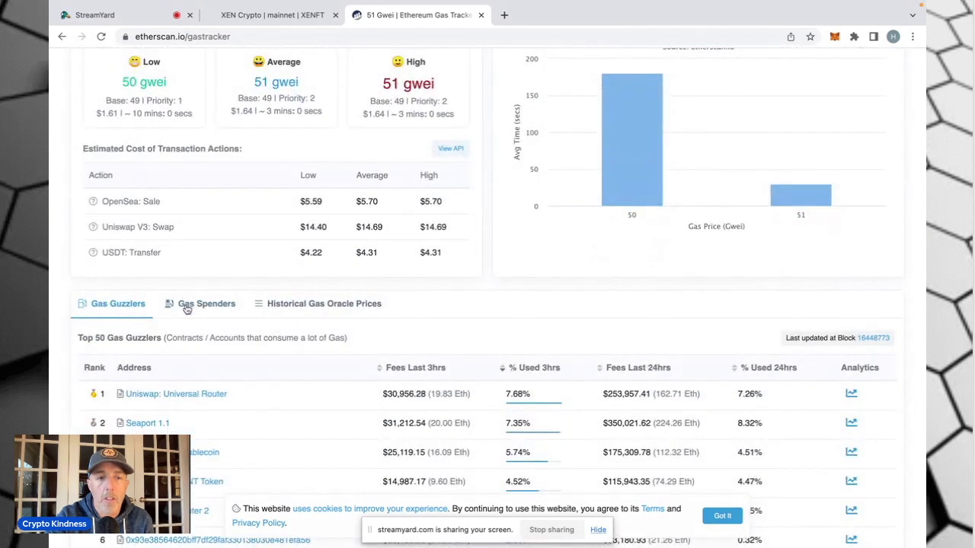
pyautogui.click(299, 304)
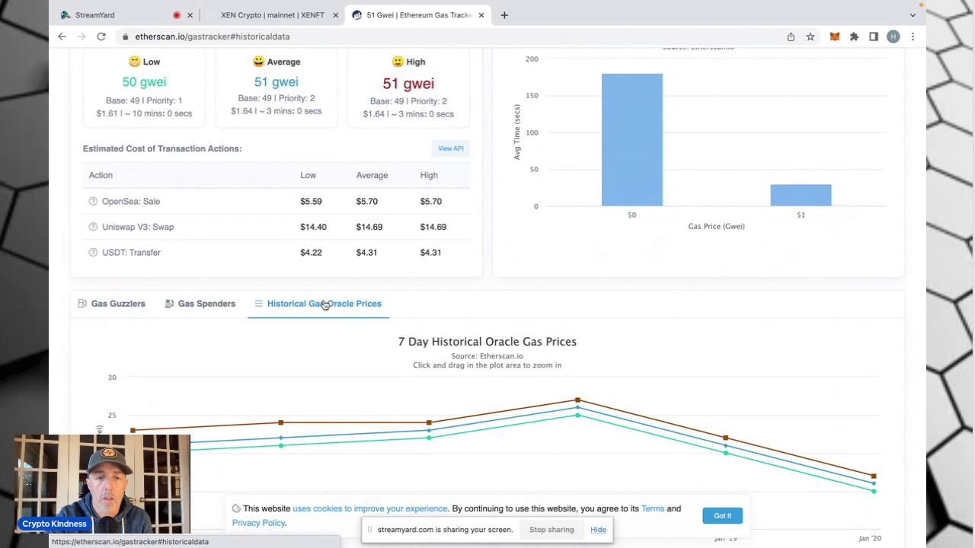
pyautogui.scroll(-6, 582, 344)
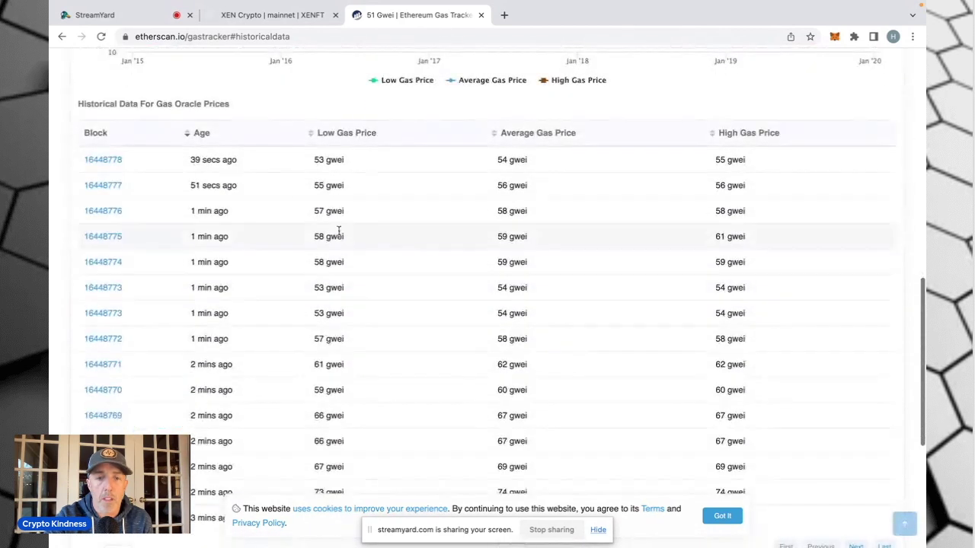
pyautogui.scroll(-2, 488, 411)
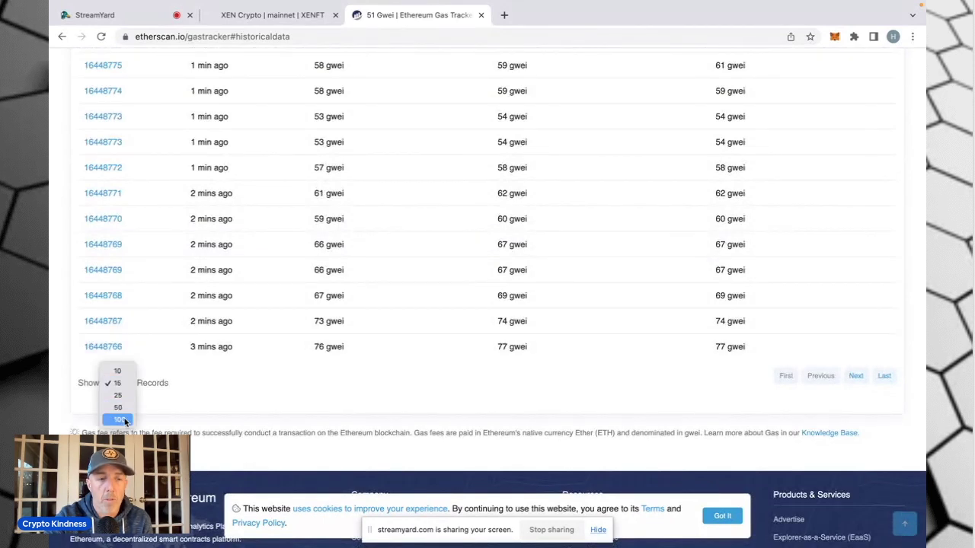
# - List 100 historical gas price records, review them, and close the gas tracker tab
pyautogui.click(124, 421)
pyautogui.scroll(-5, 530, 376)
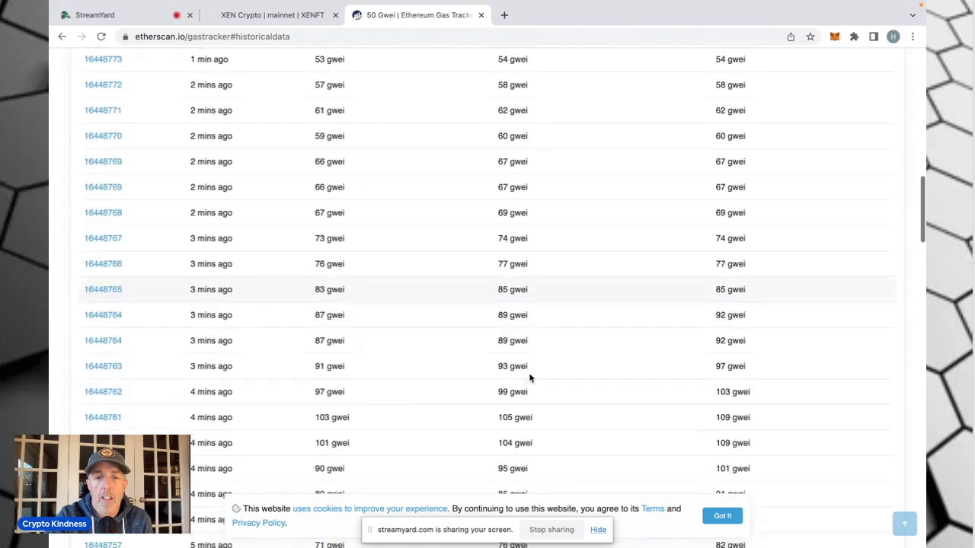
pyautogui.scroll(-4, 530, 376)
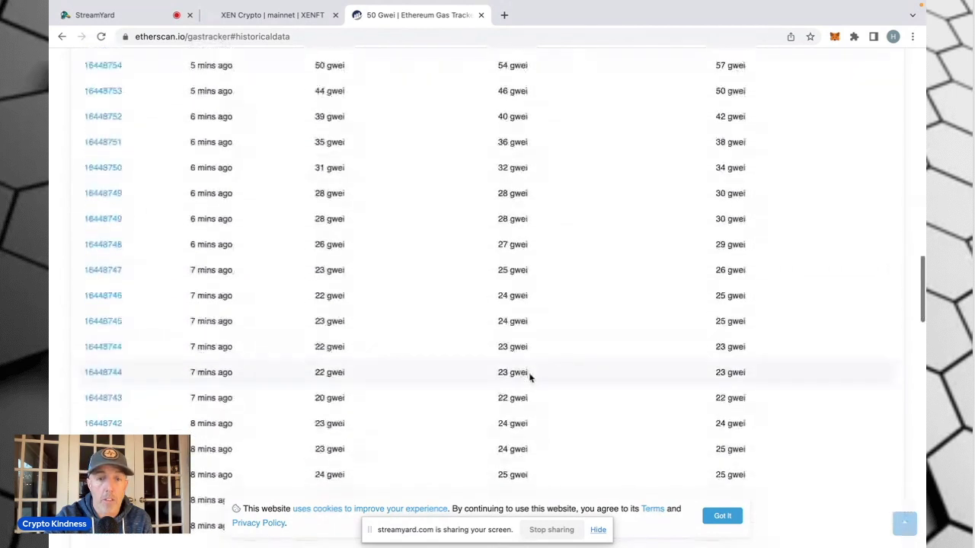
pyautogui.scroll(-1, 530, 376)
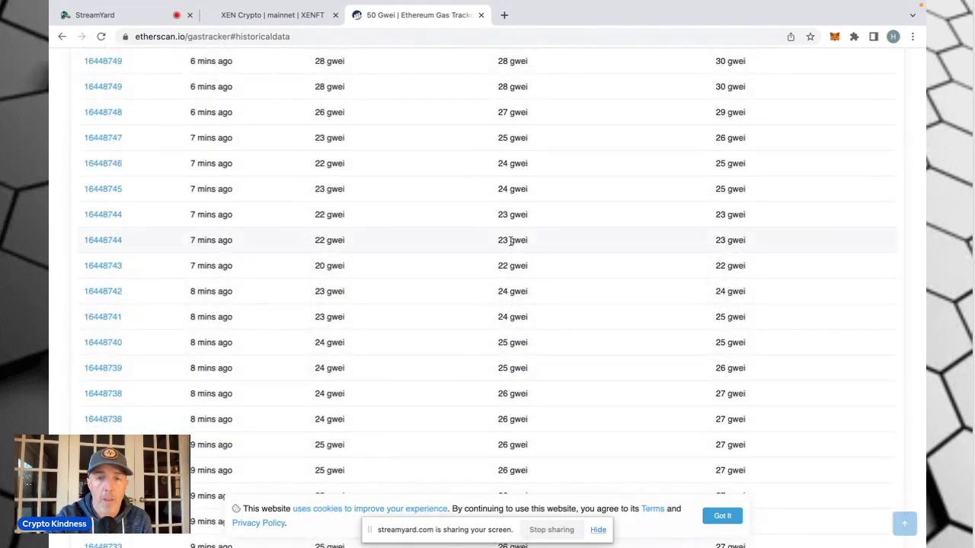
pyautogui.scroll(7, 510, 236)
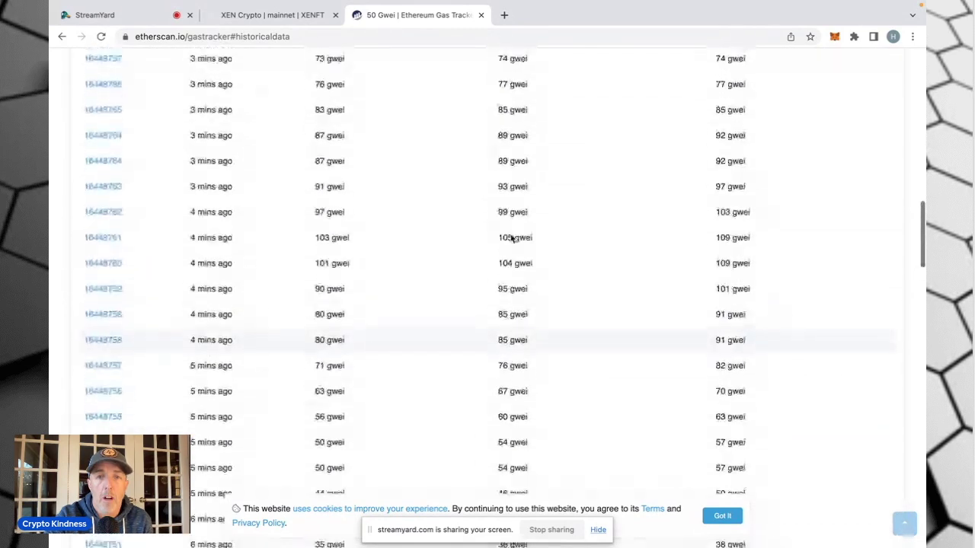
pyautogui.scroll(-4, 543, 303)
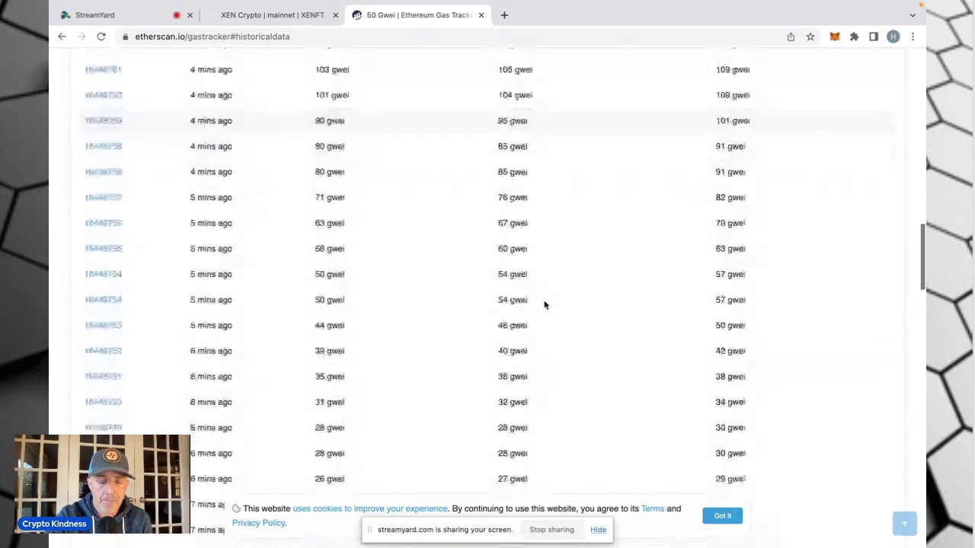
pyautogui.scroll(-2, 544, 305)
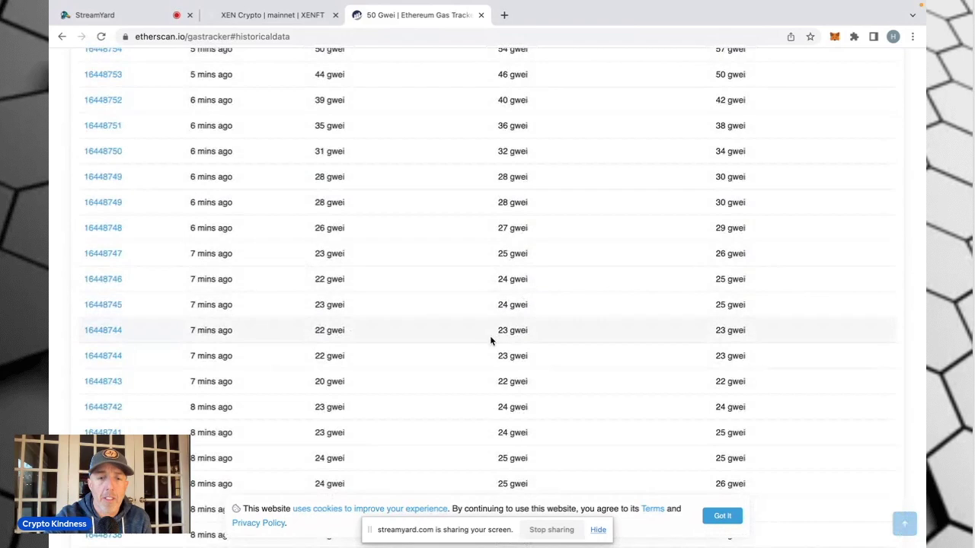
pyautogui.scroll(-3, 539, 342)
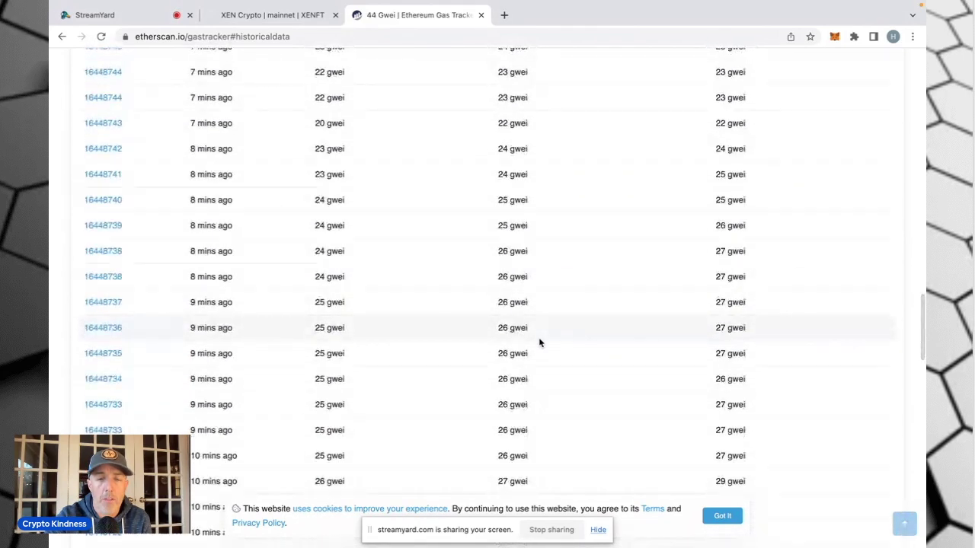
pyautogui.scroll(-1, 539, 342)
pyautogui.scroll(12, 539, 343)
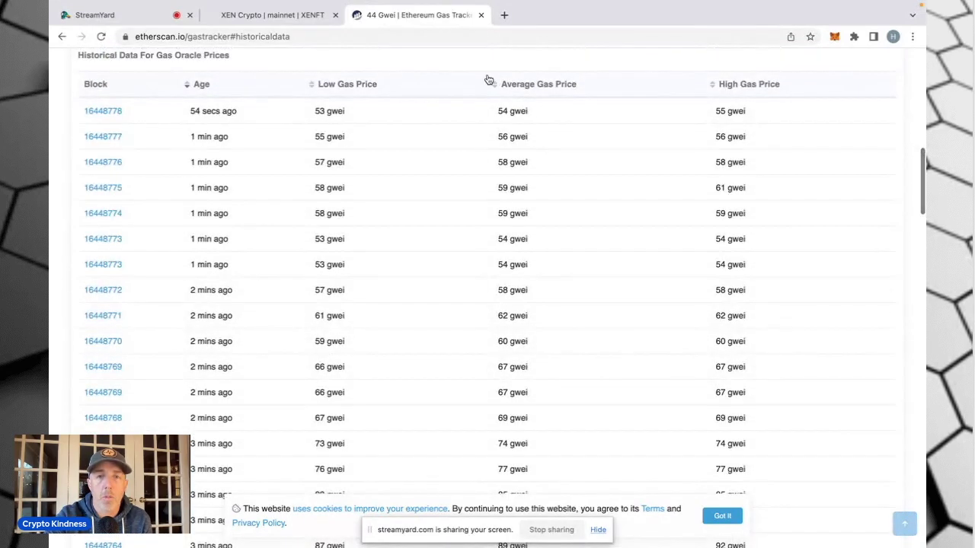
pyautogui.scroll(4, 488, 78)
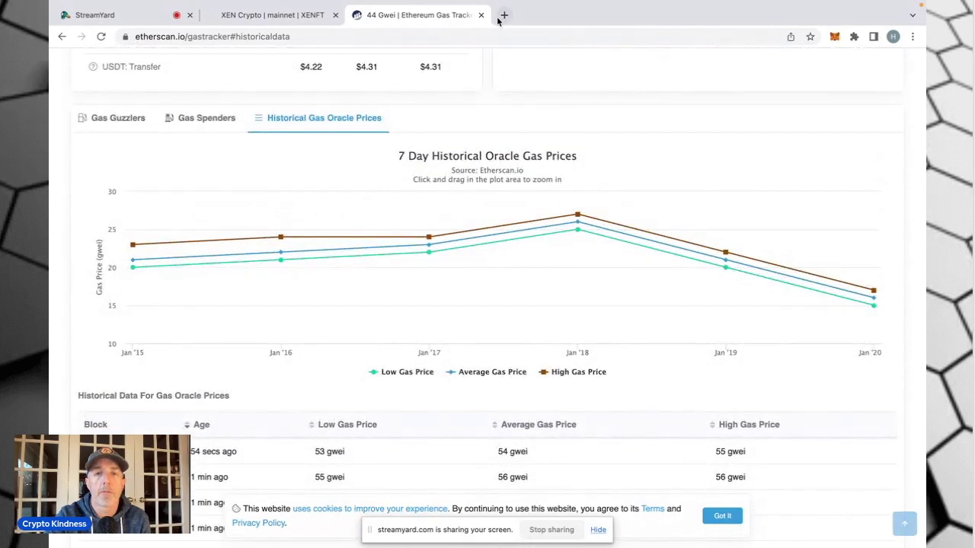
pyautogui.hotkey('ctrl', 'w')
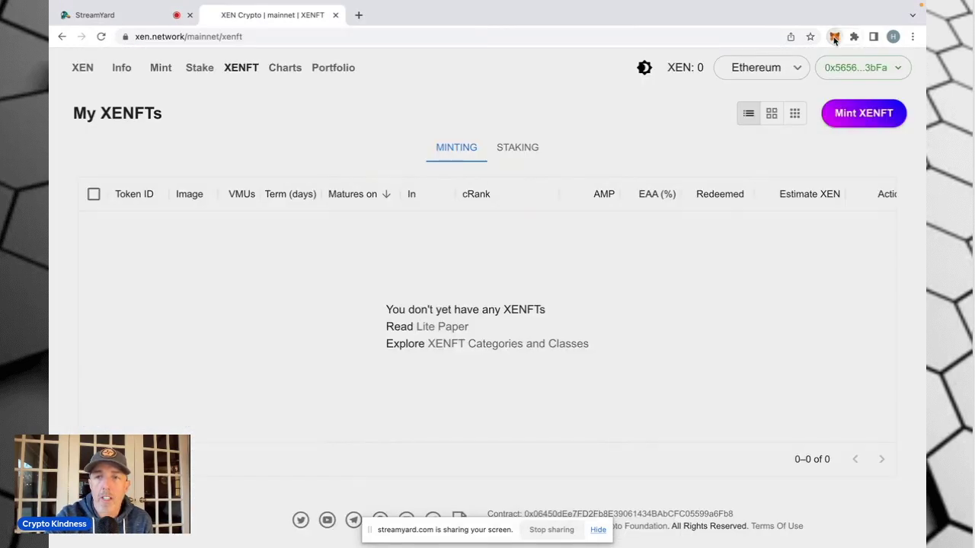
# - View the wallet account on Etherscan and open the pending mint transaction's details
pyautogui.click(835, 37)
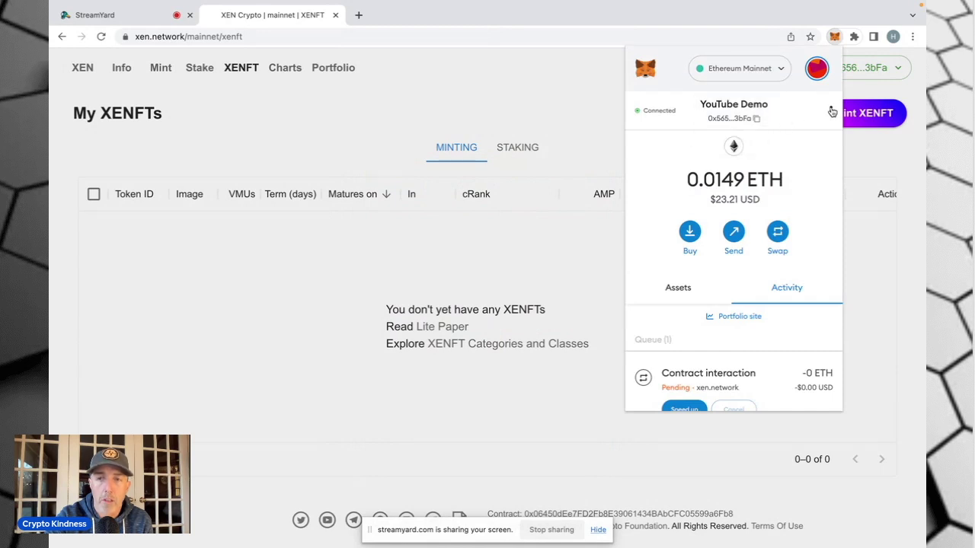
pyautogui.click(832, 112)
pyautogui.click(750, 133)
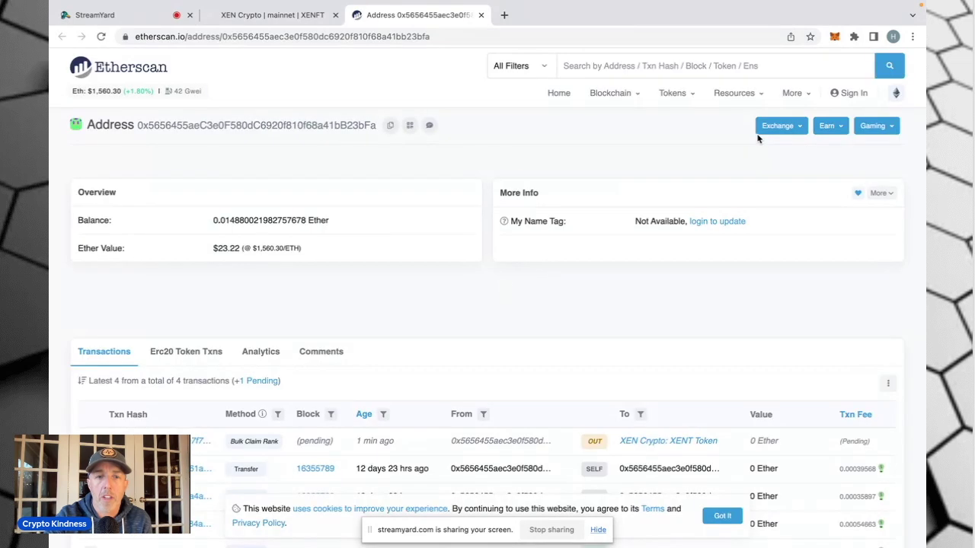
pyautogui.scroll(-3, 496, 265)
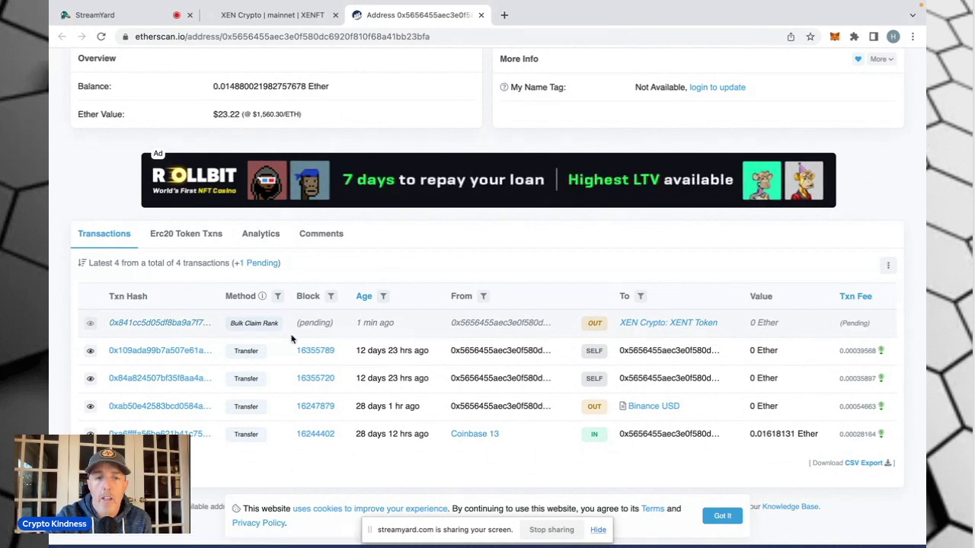
pyautogui.click(166, 324)
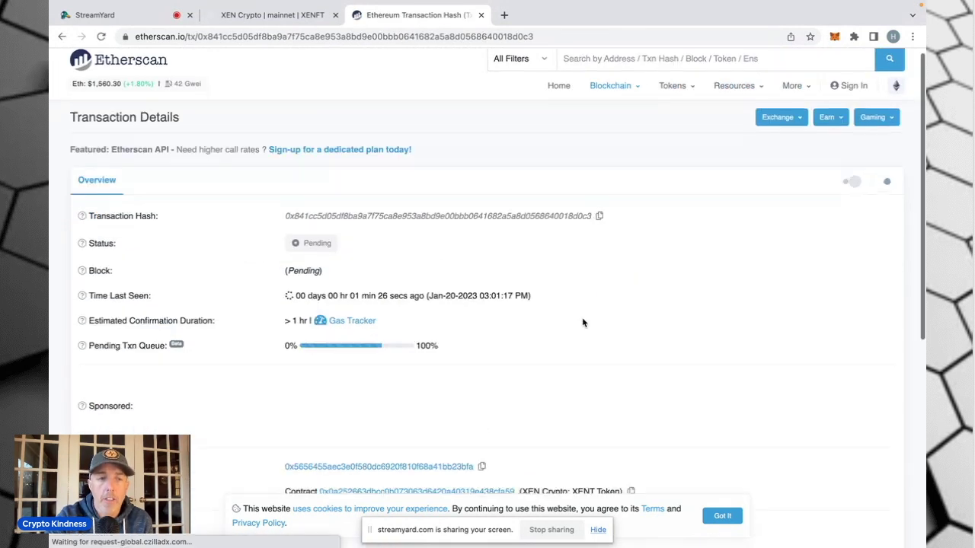
pyautogui.scroll(-3, 582, 322)
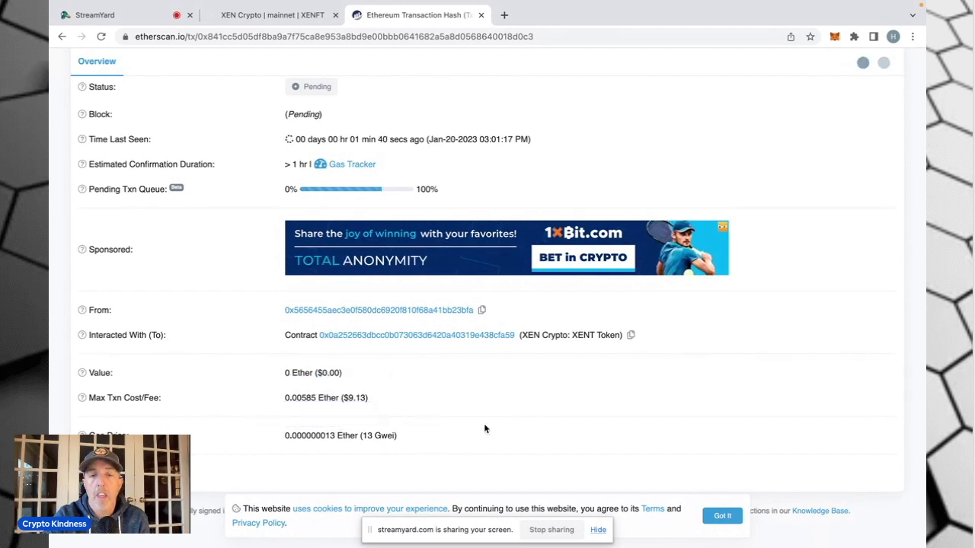
pyautogui.scroll(3, 481, 429)
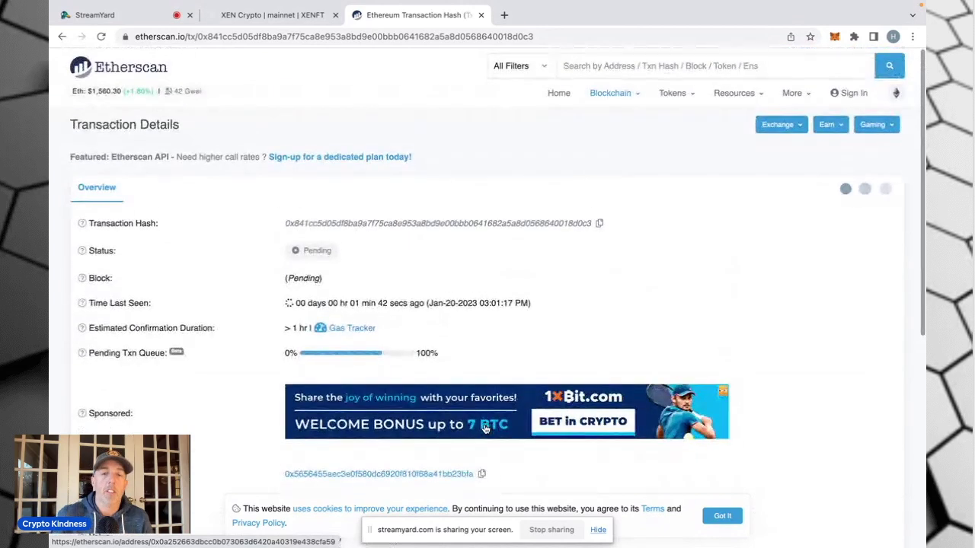